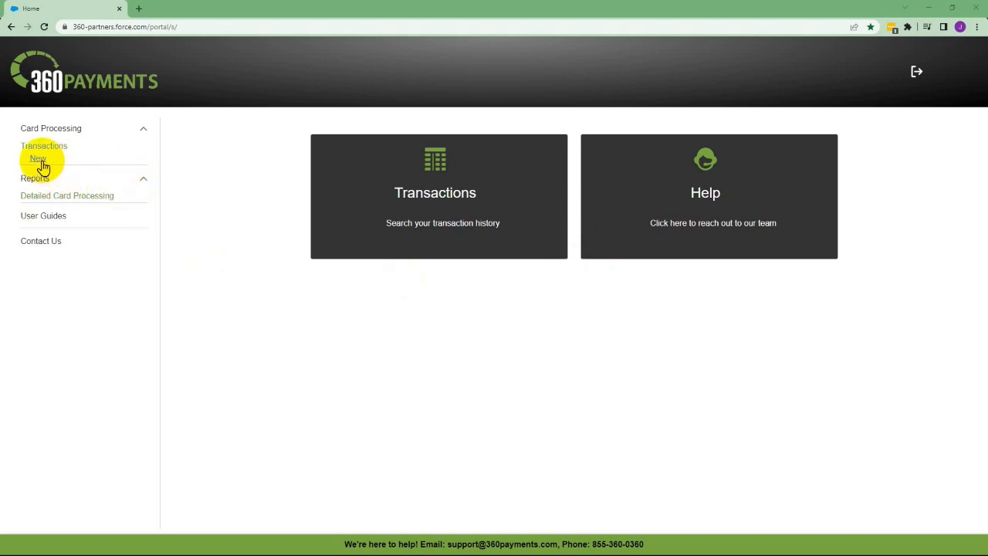
# Step: Open the Transactions history list under Card Processing
pyautogui.click(44, 148)
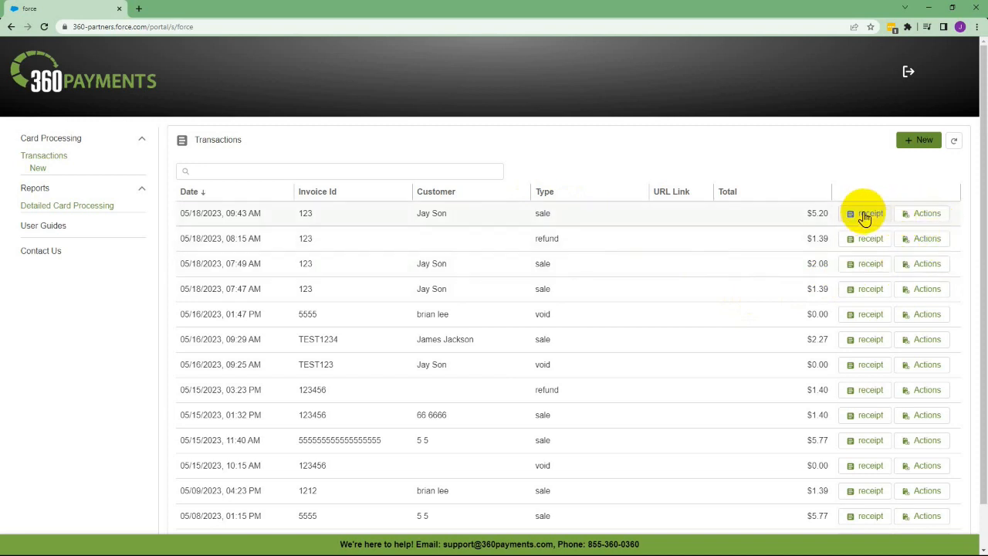
pyautogui.click(925, 214)
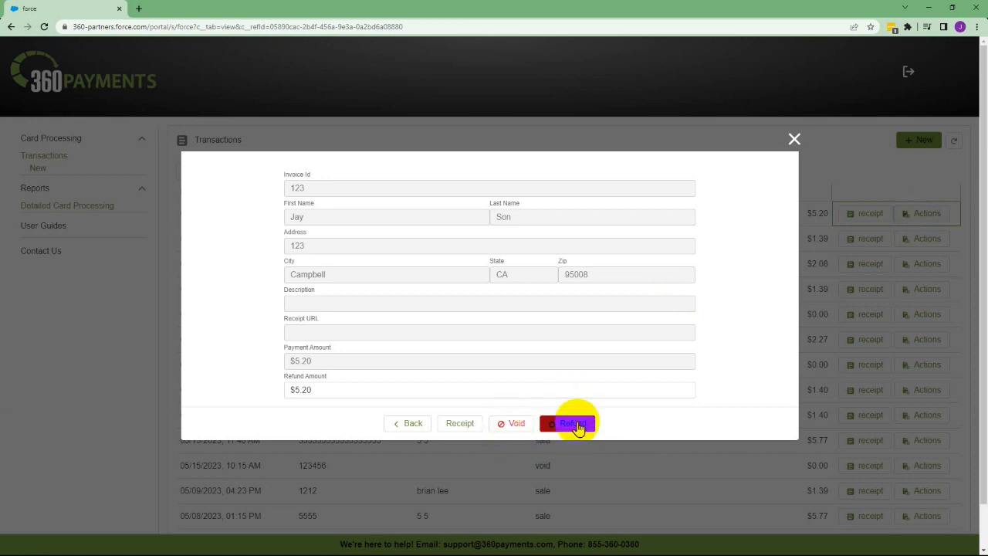
pyautogui.click(797, 144)
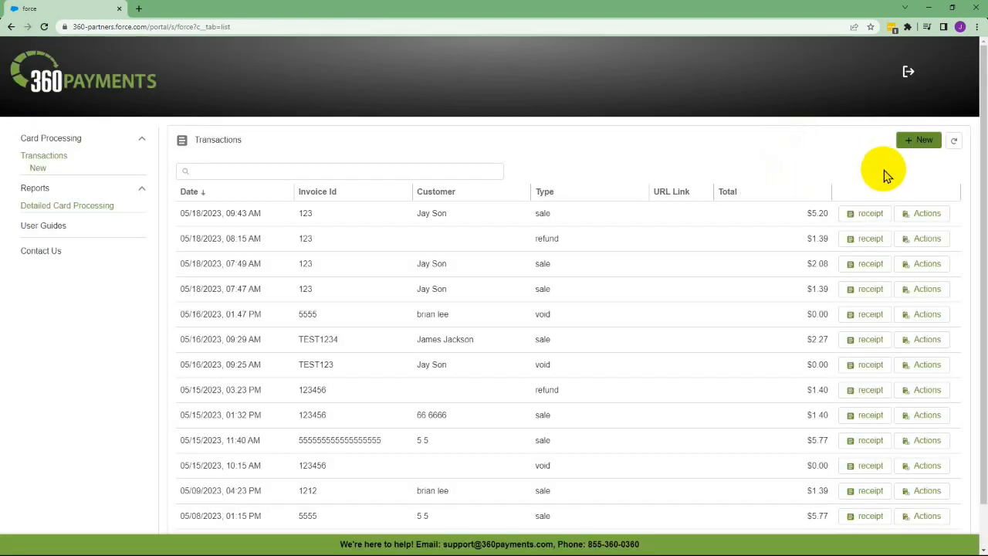
# Step: Start a new payment and enter the invoice ID, customer's name and billing address
pyautogui.click(920, 146)
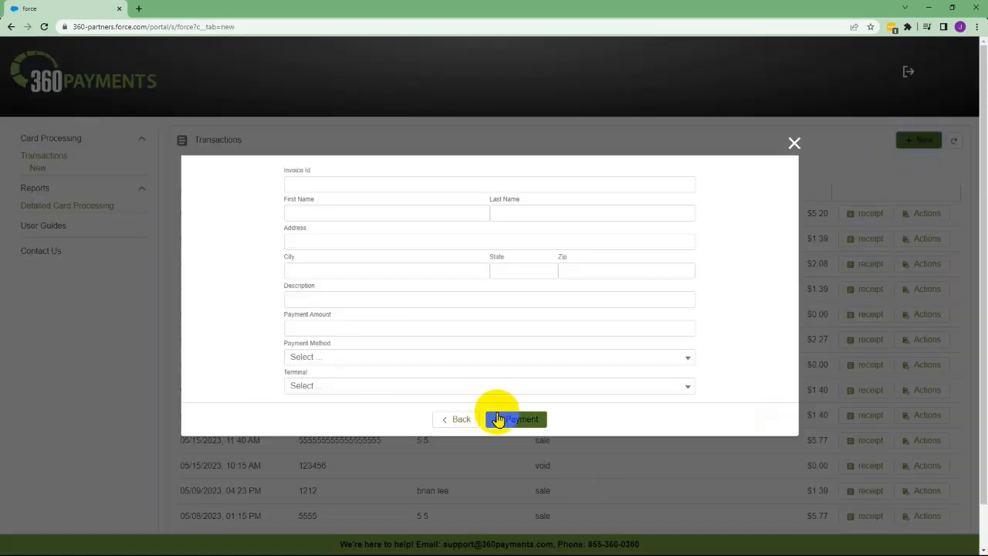
pyautogui.click(319, 182)
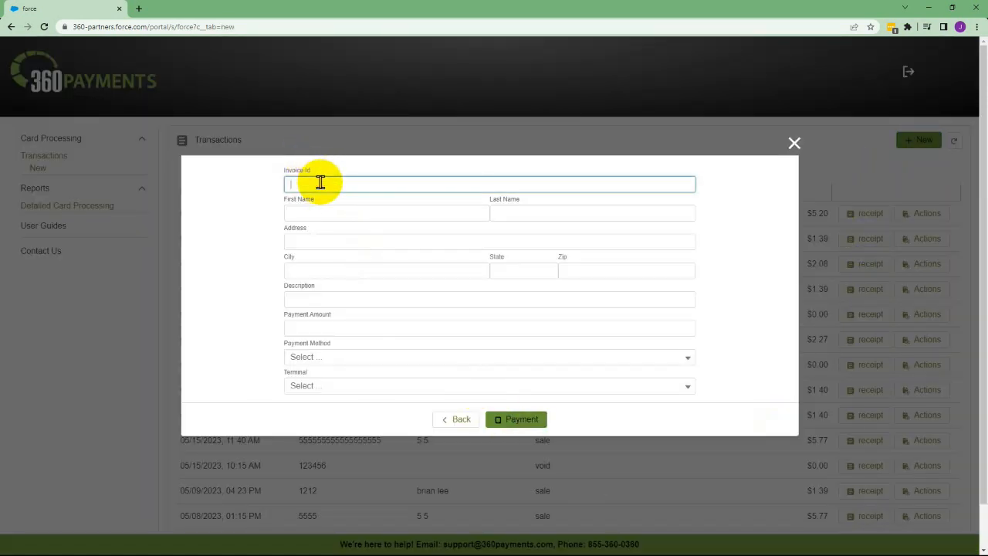
pyautogui.write('123')
pyautogui.click(316, 214)
pyautogui.write('Jay')
pyautogui.press('Tab')
pyautogui.write('Son')
pyautogui.press('Tab')
pyautogui.write('123')
pyautogui.press('Tab')
pyautogui.write('Campbell')
pyautogui.press('Tab')
pyautogui.write('CA')
pyautogui.press('Tab')
pyautogui.write('95008')
# Step: Describe it as 'Fixed stuff' for $10.00 and choose Keyed Payment as the method
pyautogui.press('Tab')
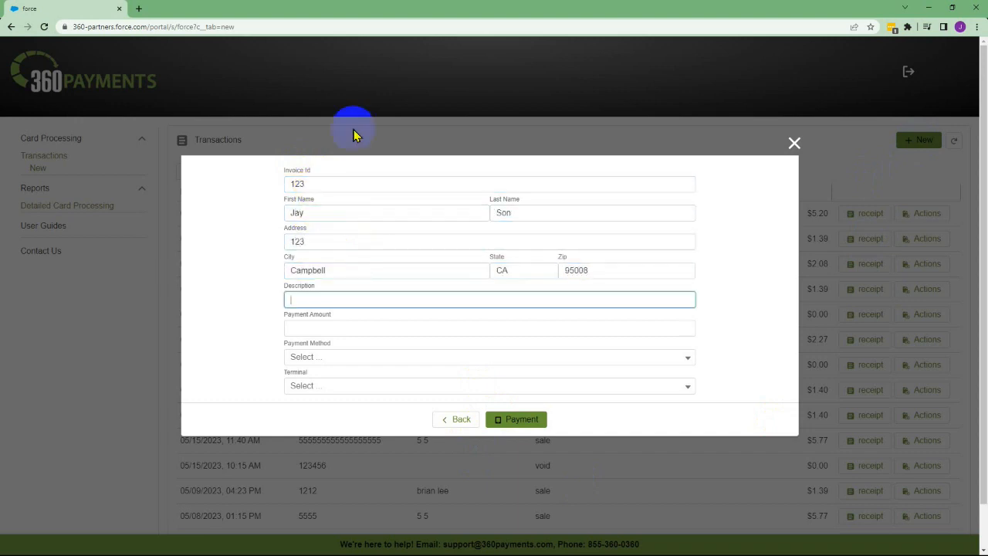
pyautogui.write('Fixed stuff')
pyautogui.press('Tab')
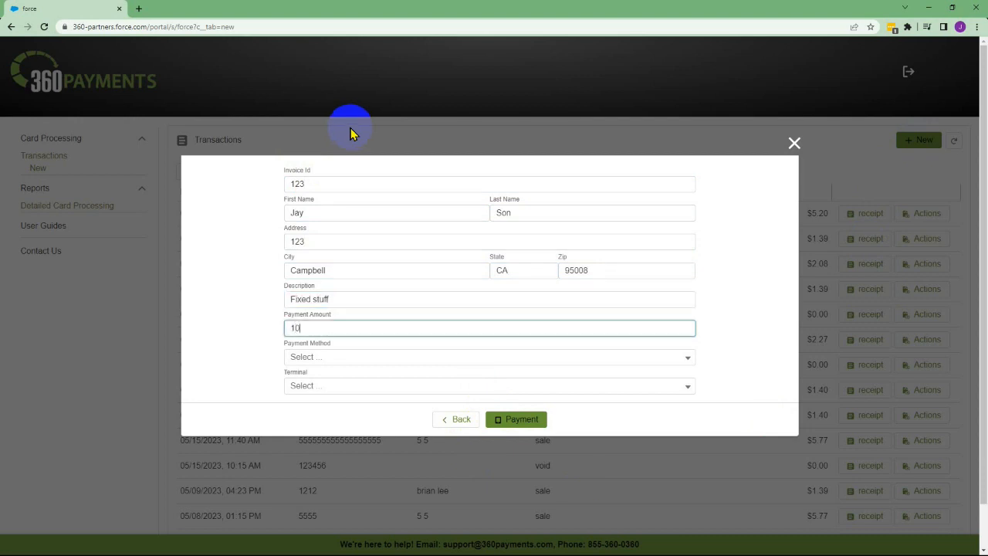
pyautogui.write('10.00')
pyautogui.click(318, 357)
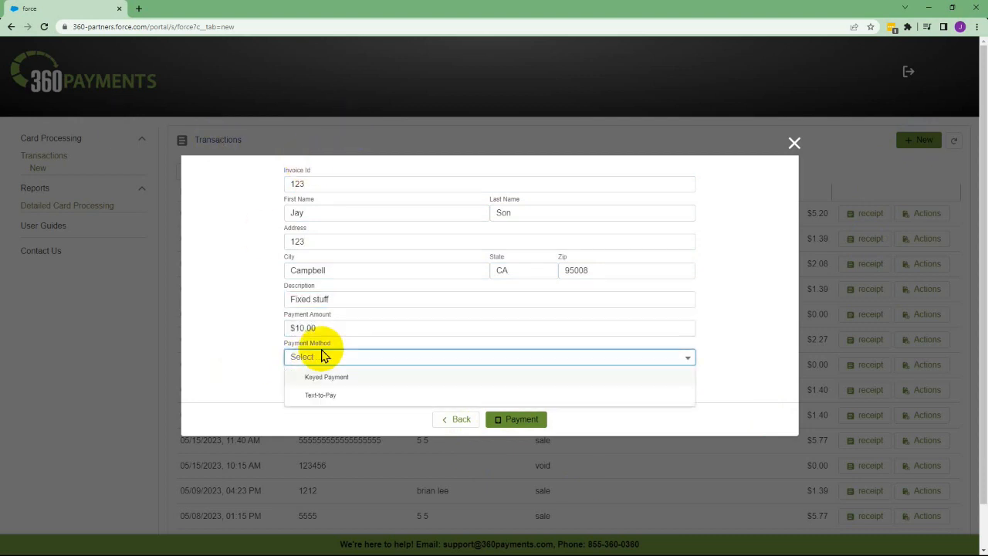
pyautogui.click(327, 378)
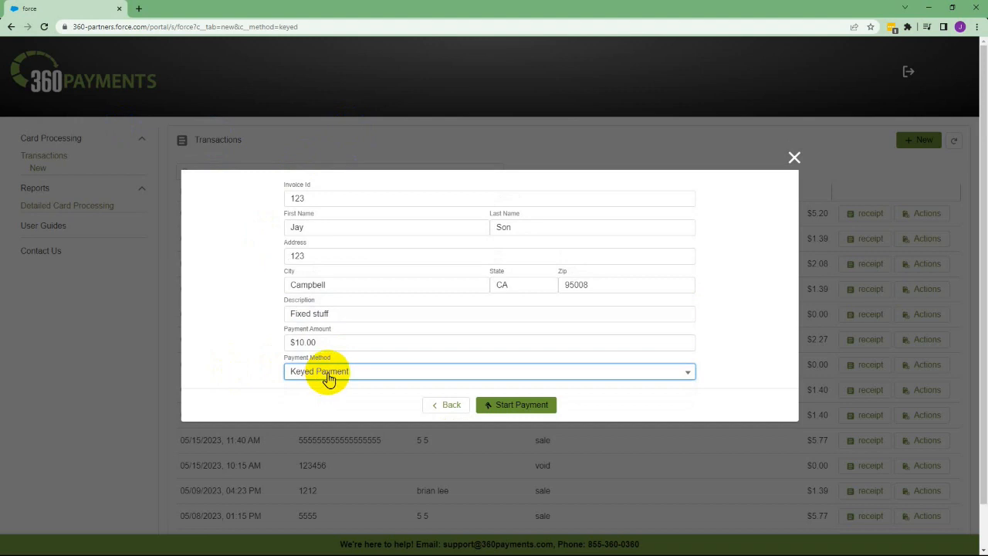
pyautogui.click(535, 412)
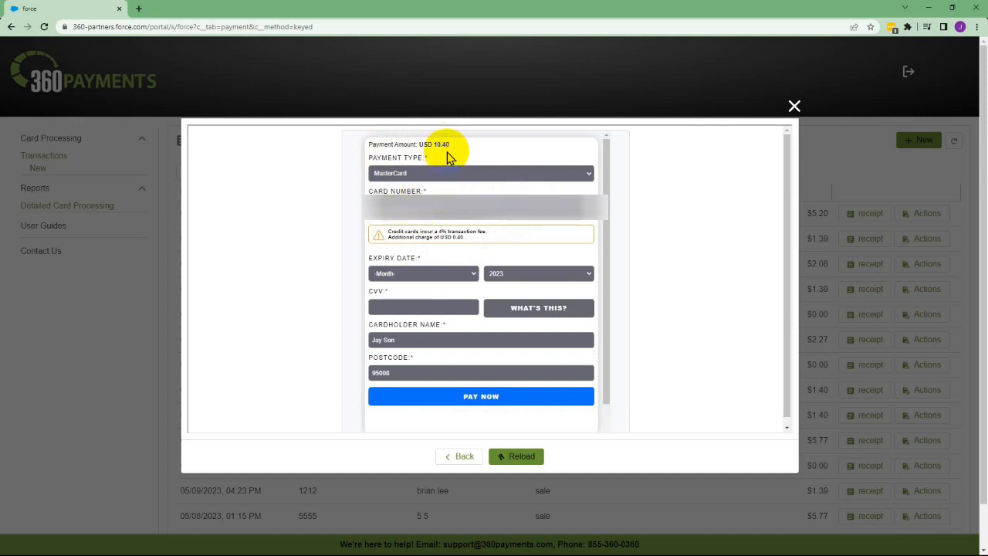
# Step: Set the card expiry to April 2026, enter the card's CVV, and submit the payment
pyautogui.click(395, 274)
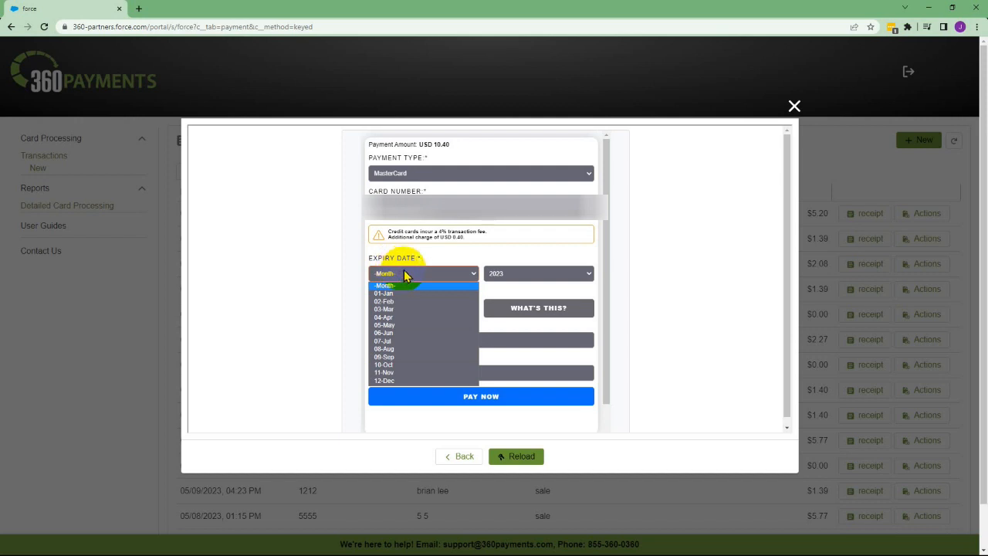
pyautogui.click(384, 317)
pyautogui.click(510, 274)
pyautogui.click(496, 348)
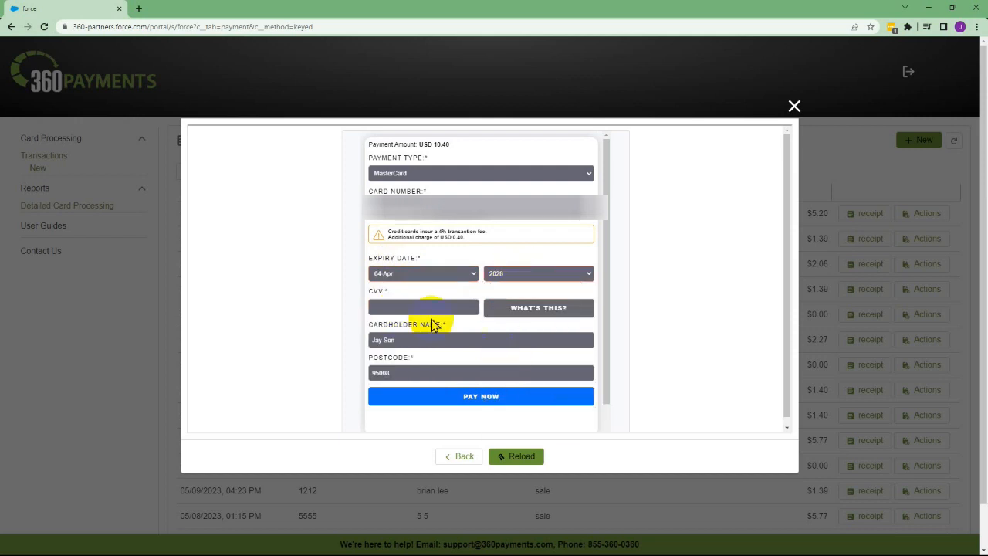
pyautogui.click(494, 401)
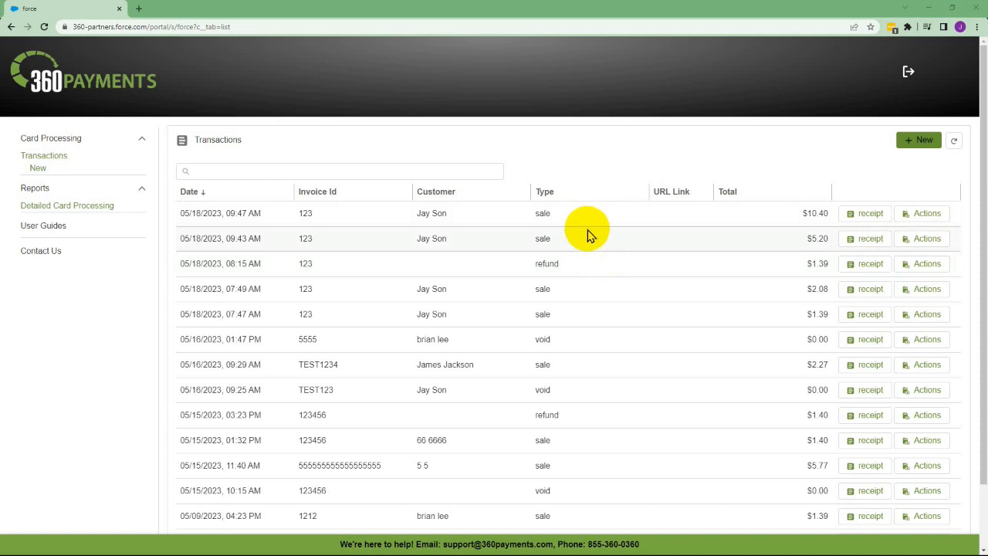
# Step: Start another new payment with the same invoice ID, customer name and billing address
pyautogui.click(922, 140)
pyautogui.click(342, 183)
pyautogui.write('123')
pyautogui.press('Tab')
pyautogui.write('Jay')
pyautogui.press('Tab')
pyautogui.write('Son')
pyautogui.press('Tab')
pyautogui.write('123\tCampbell')
pyautogui.press('Tab')
pyautogui.write('CA')
pyautogui.press('Tab')
pyautogui.write('95008')
pyautogui.press('Tab')
pyautogui.press('Tab')
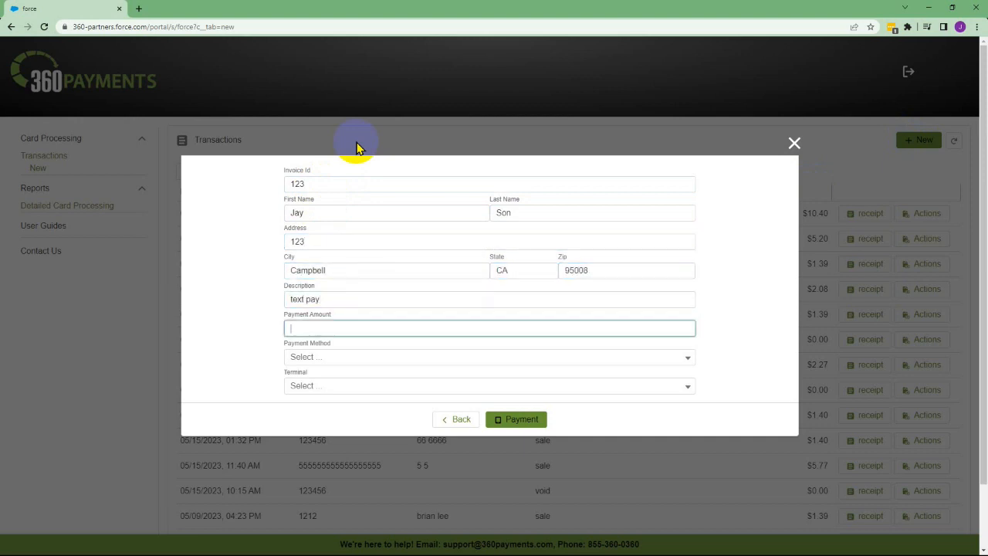
# Step: Set the amount to $20 and choose Text-to-Pay as the payment method
pyautogui.write('20')
pyautogui.click(227, 209)
pyautogui.click(315, 356)
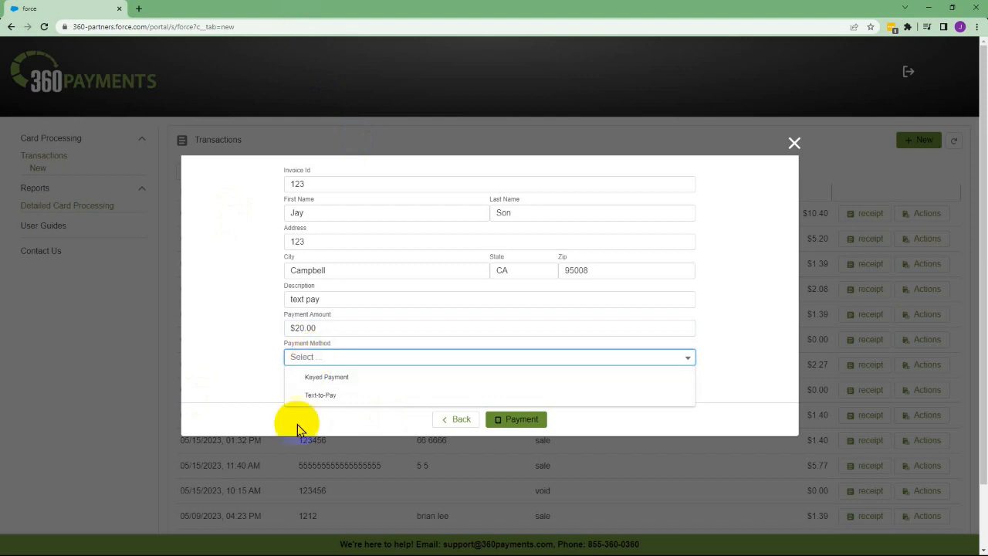
pyautogui.click(313, 396)
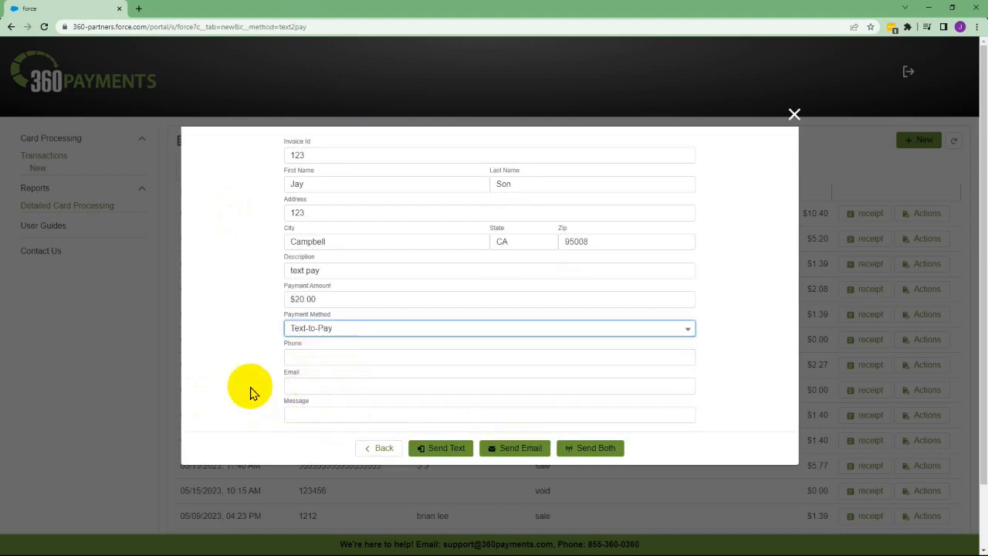
# Step: Enter the customer's phone number and the message 'Pay please!', then send the text
pyautogui.click(306, 355)
pyautogui.click(322, 410)
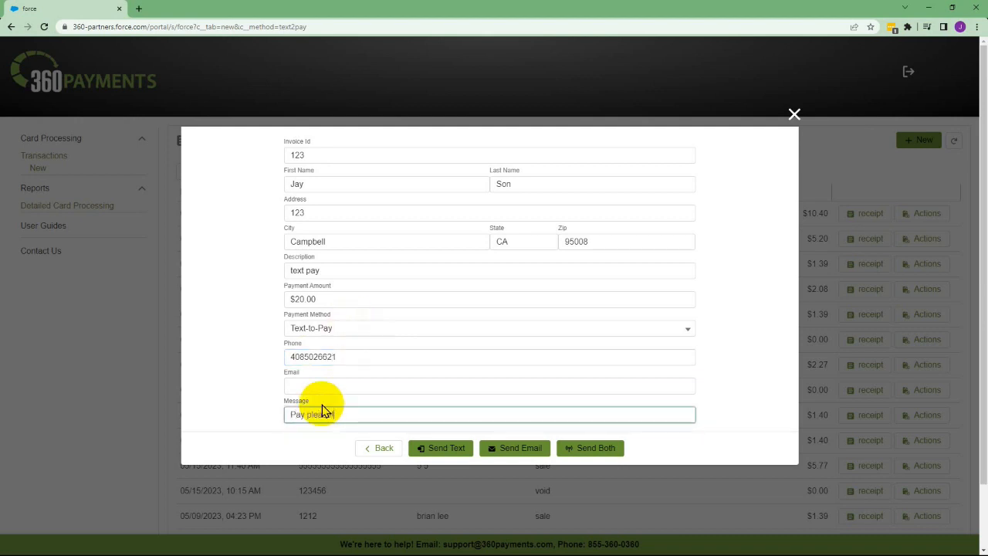
pyautogui.write('Pay please!')
pyautogui.click(442, 451)
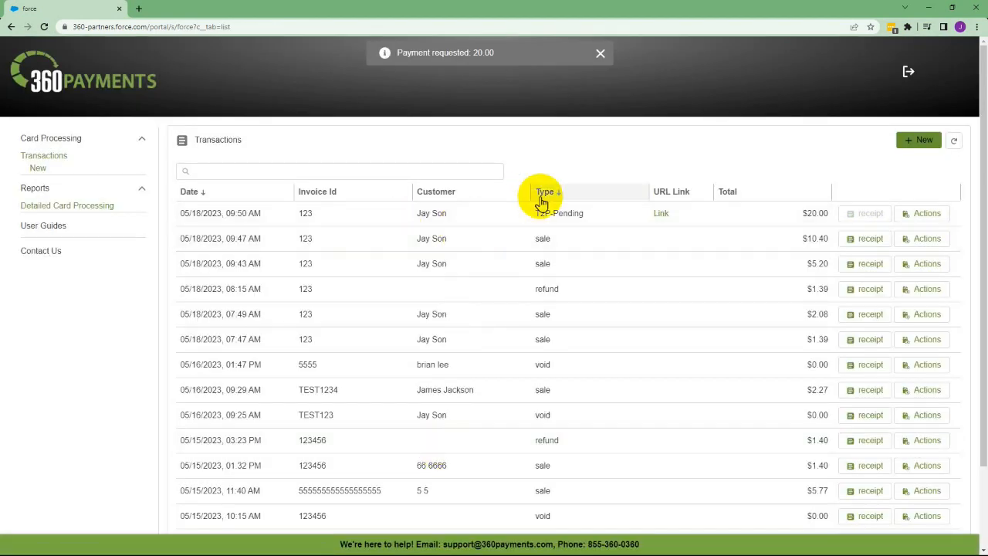
# Step: View the new request's payment link and details, then close both to return to Transactions
pyautogui.click(665, 220)
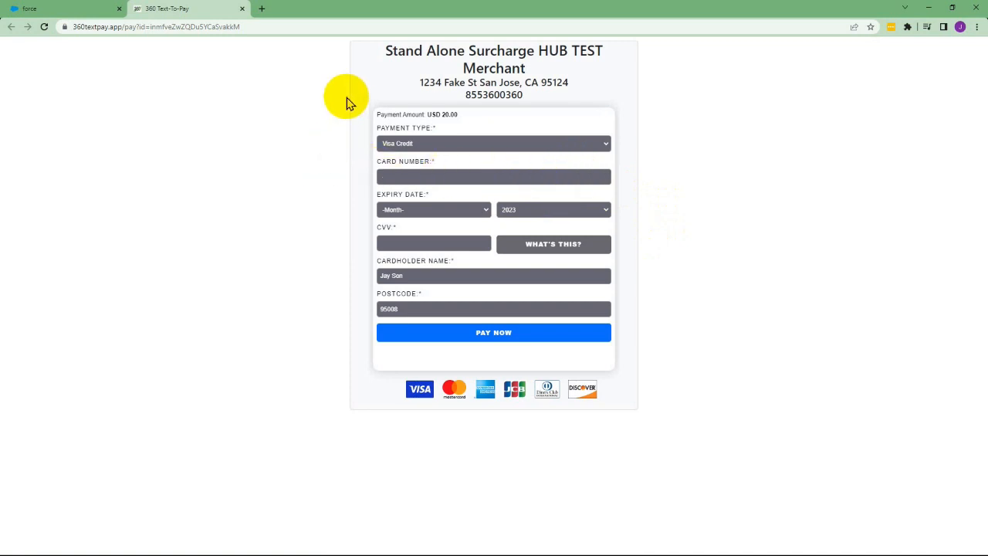
pyautogui.click(243, 10)
pyautogui.click(926, 217)
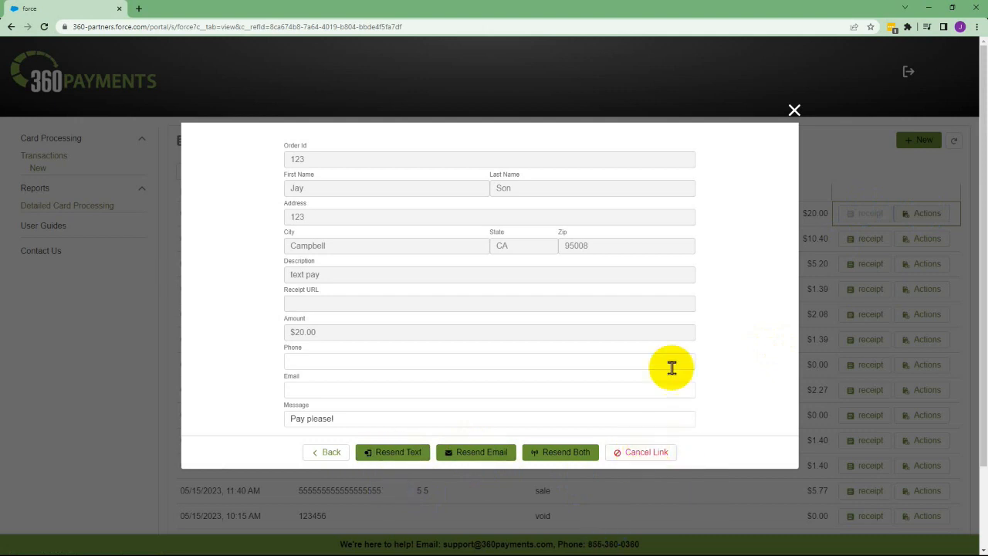
pyautogui.click(794, 113)
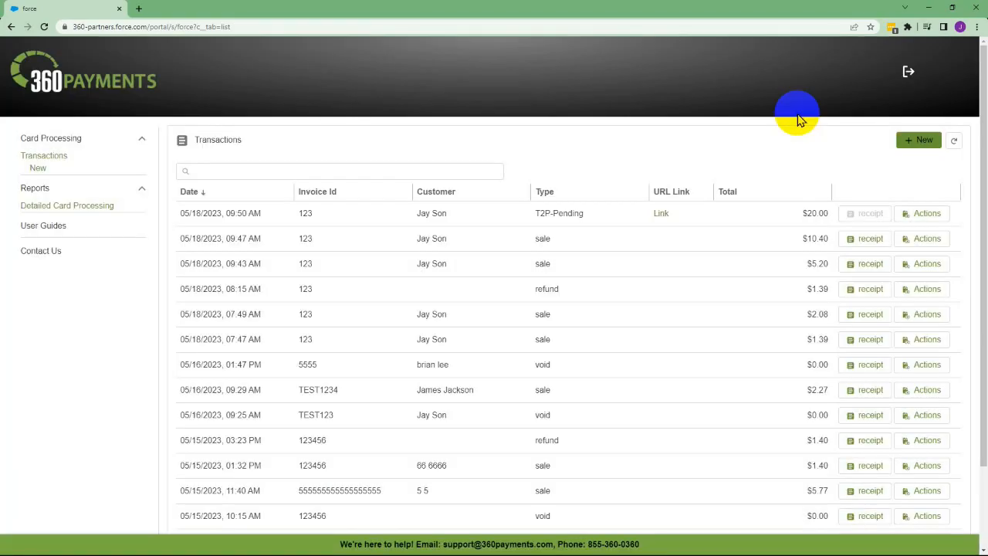
# Step: In Google Voice, follow the 360textpay link in the newest 'Pay please!' message
pyautogui.hotkey('alt', 'Tab')
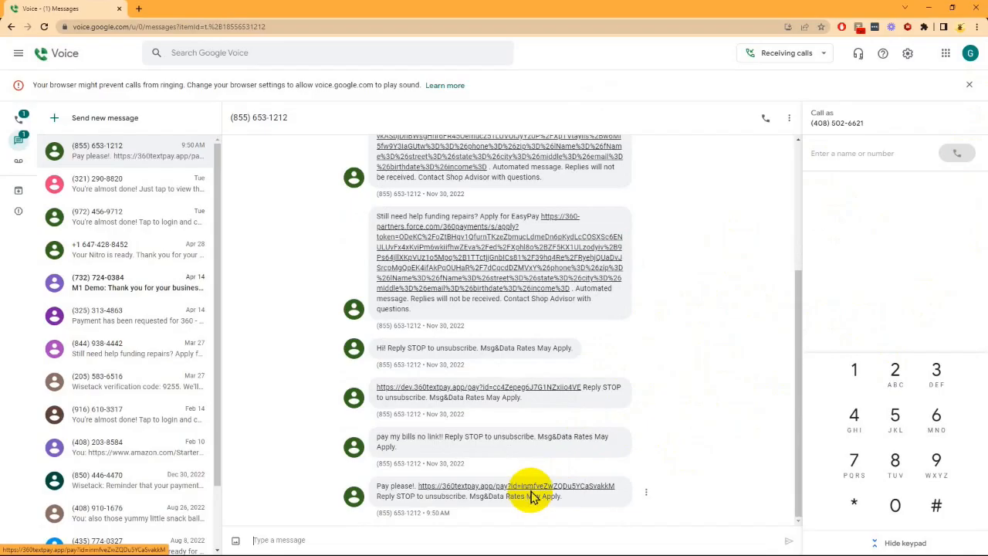
pyautogui.click(481, 491)
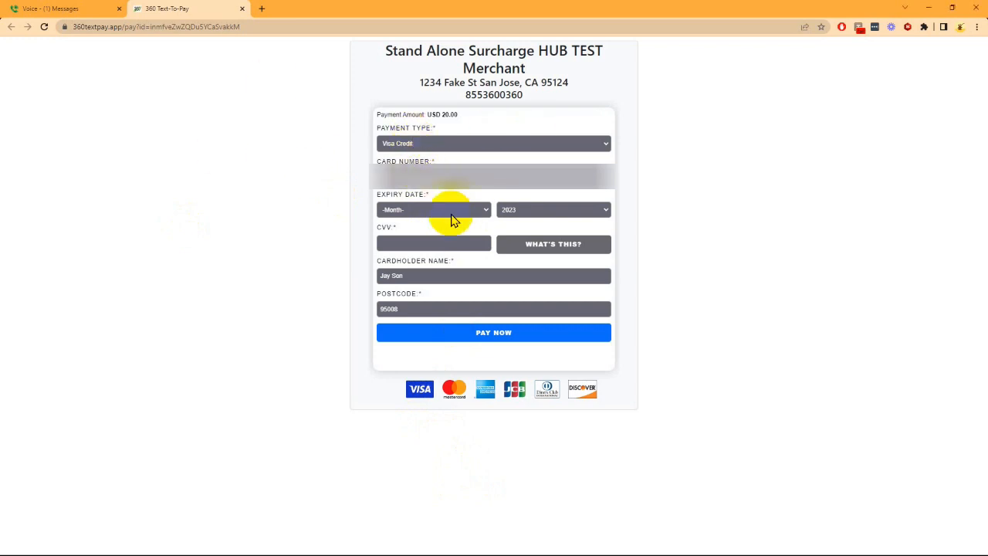
# Step: Set the expiry to April 2026, enter the CVV, and submit the USD 20.80 payment
pyautogui.click(410, 238)
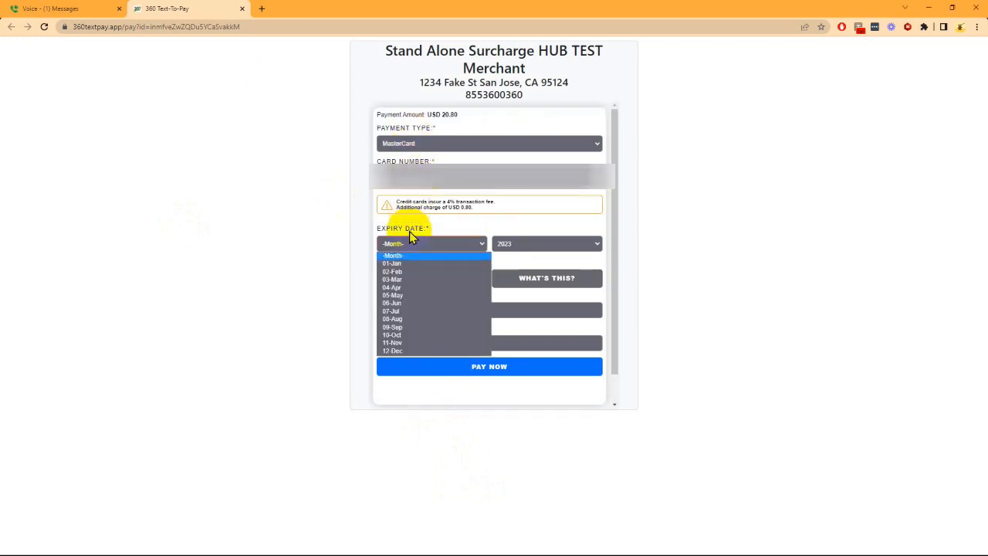
pyautogui.click(413, 289)
pyautogui.click(503, 243)
pyautogui.click(512, 287)
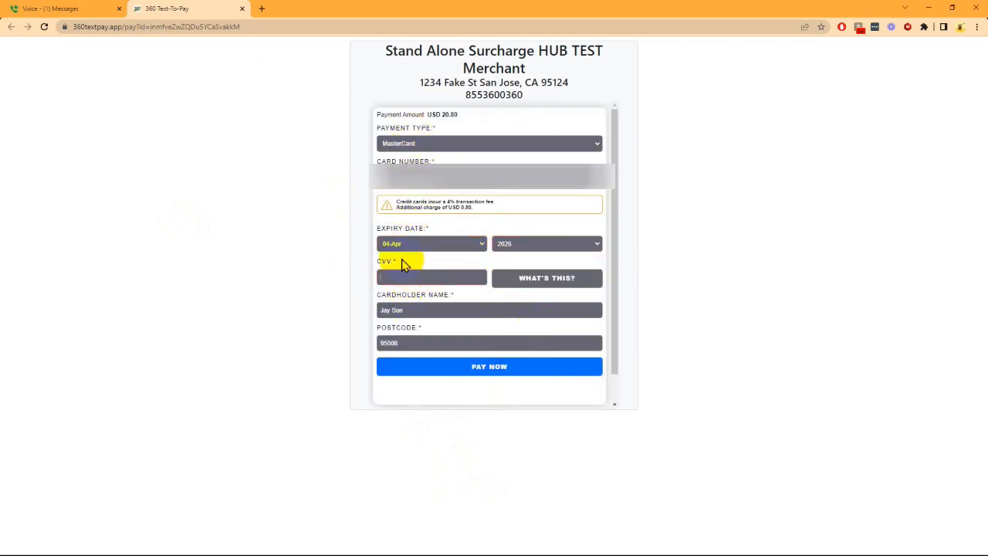
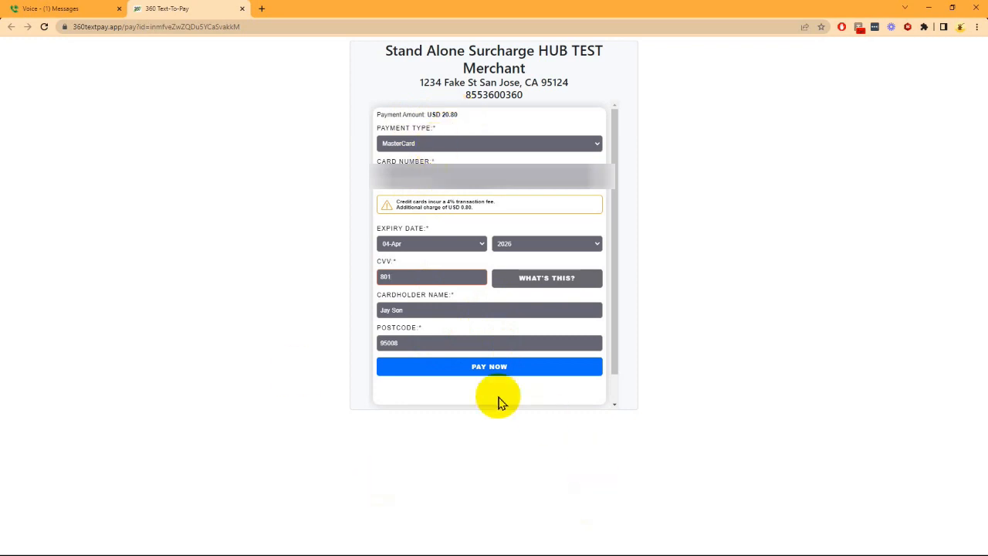
pyautogui.click(511, 372)
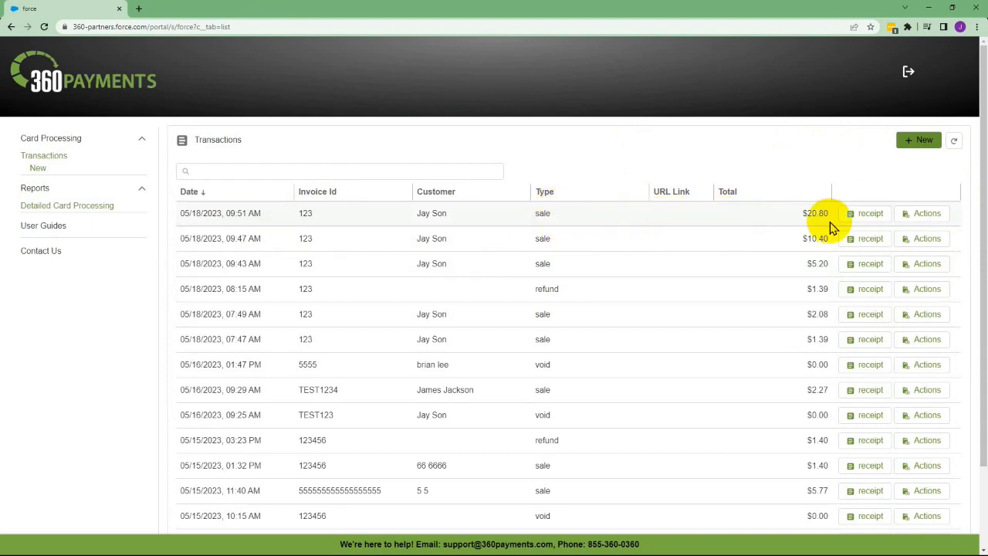
pyautogui.click(930, 216)
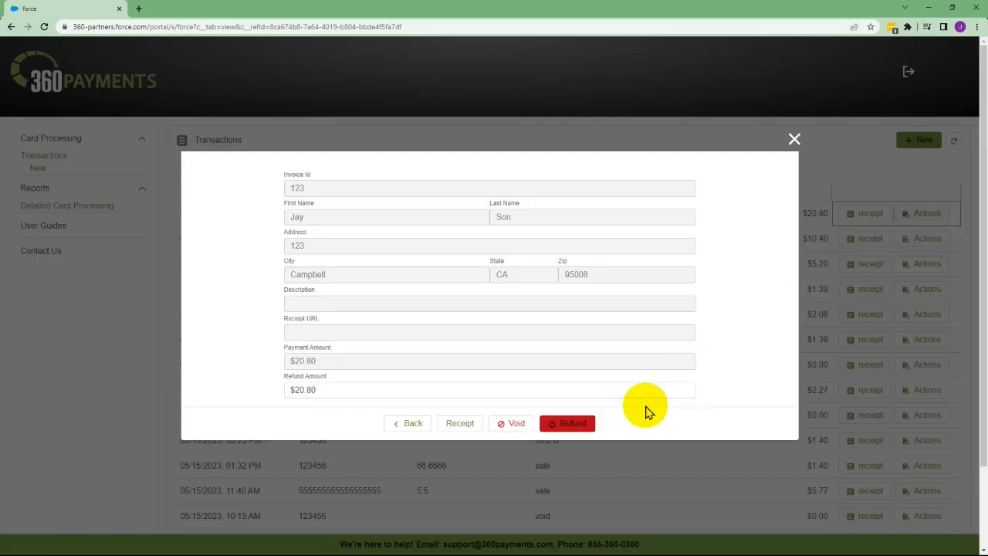
pyautogui.click(795, 142)
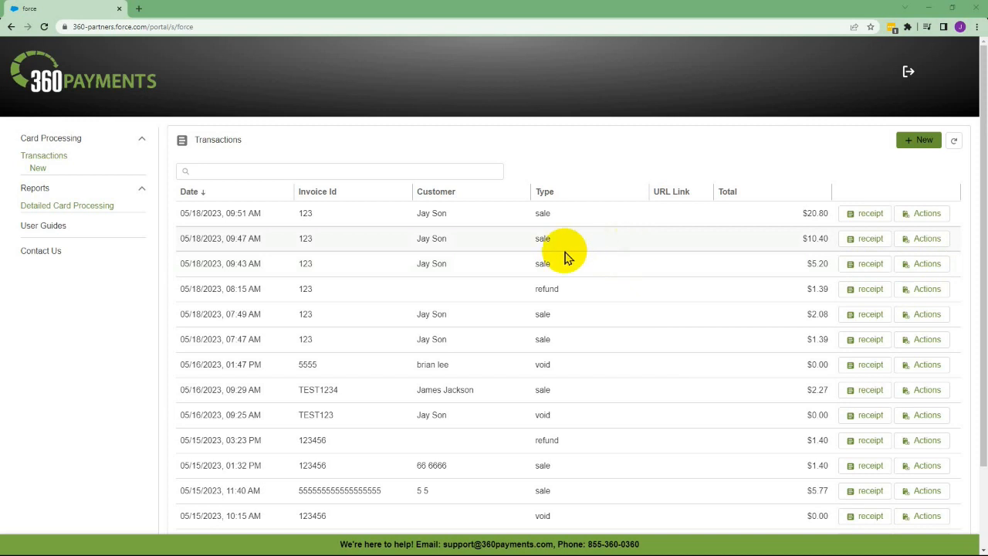
# Step: Open the Detailed Card Processing report and sort it by Amount, then by Date
pyautogui.click(62, 206)
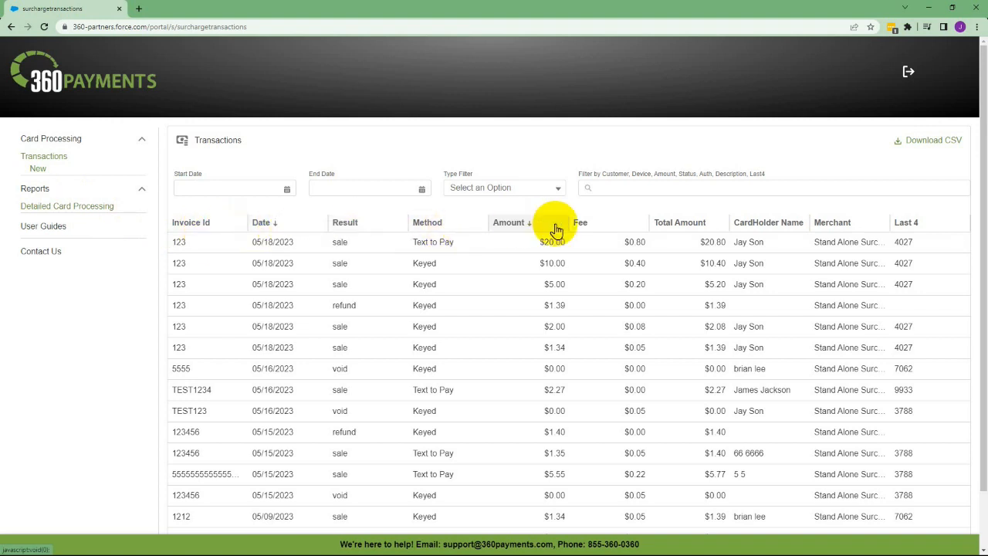
pyautogui.click(517, 230)
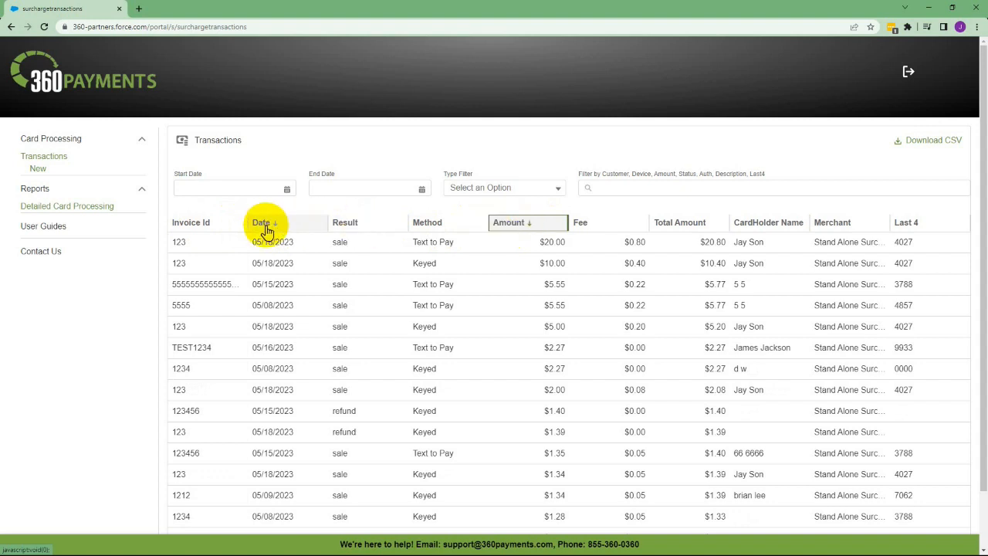
pyautogui.click(266, 231)
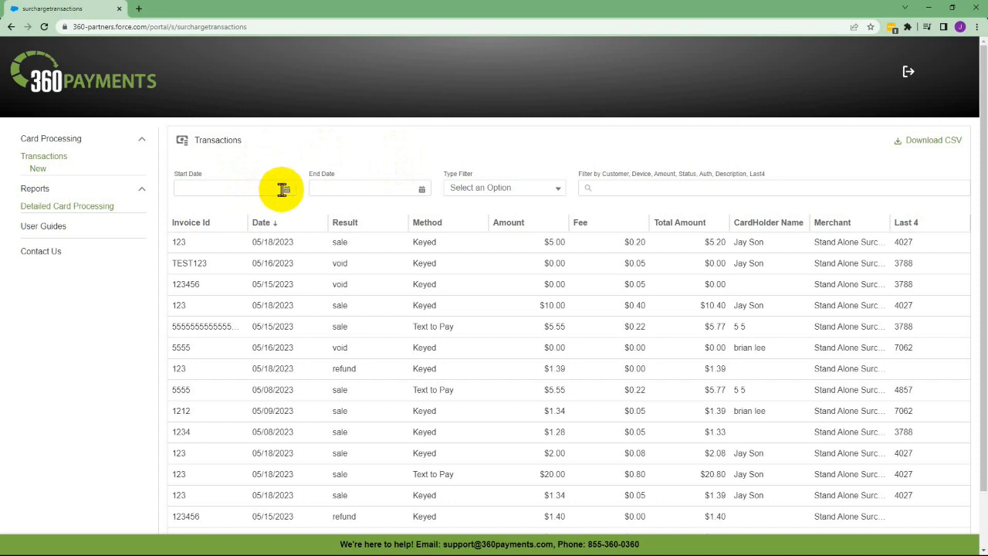
# Step: Filter the report to May 8–12, 2023 and last-4 digits 4857
pyautogui.click(285, 189)
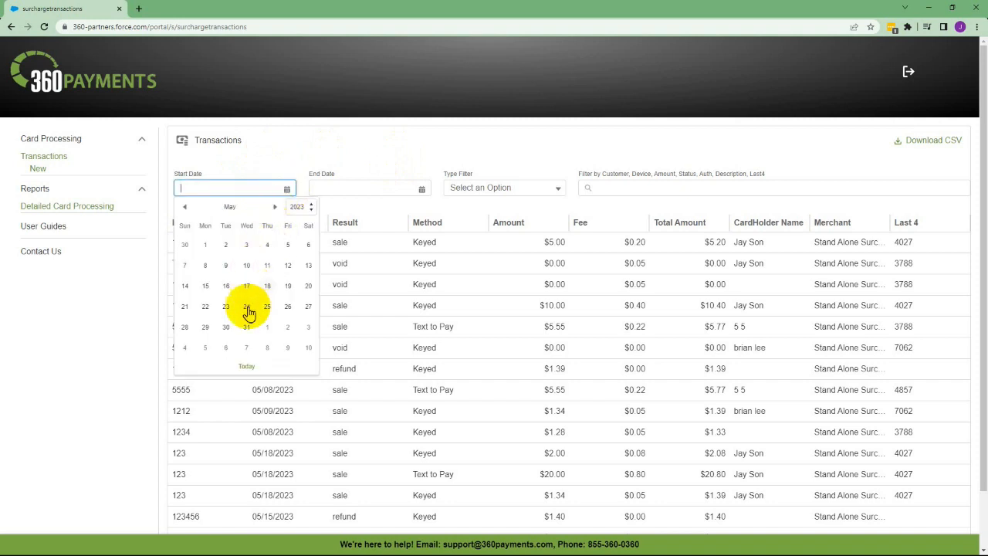
pyautogui.click(205, 266)
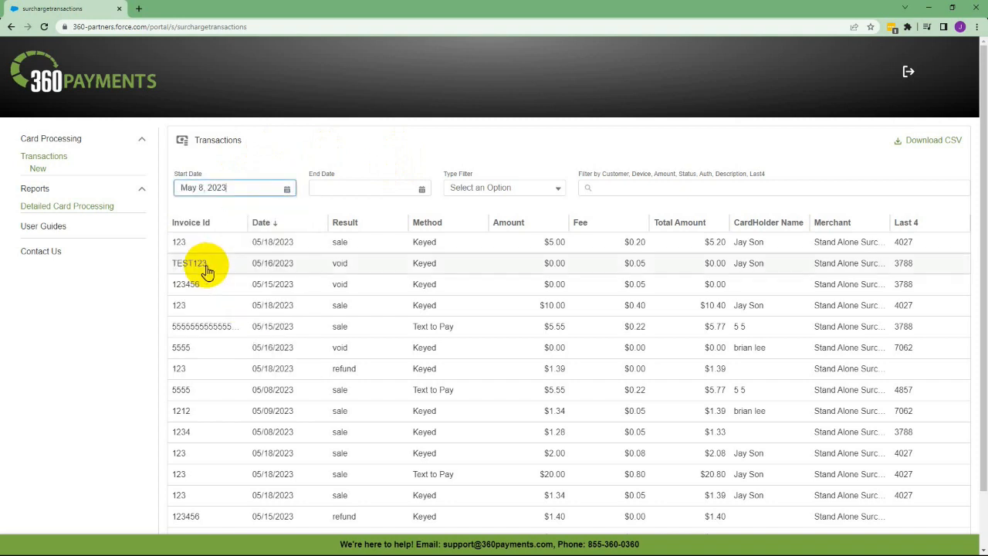
pyautogui.click(420, 189)
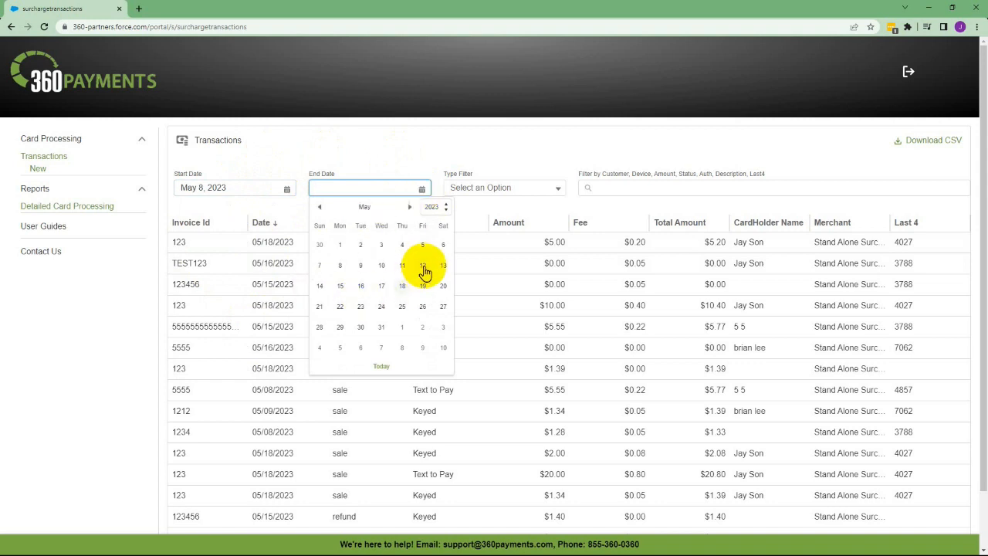
pyautogui.click(426, 265)
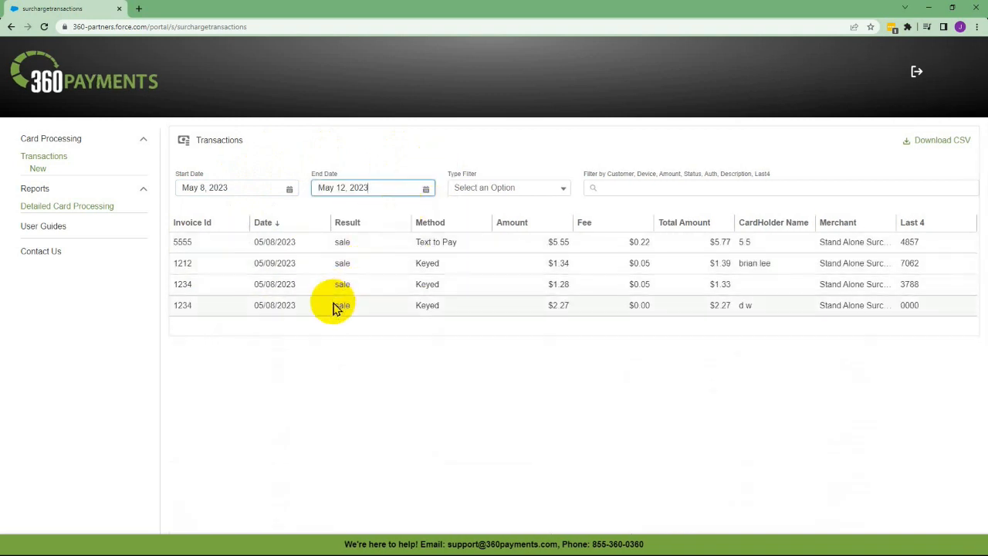
pyautogui.click(505, 193)
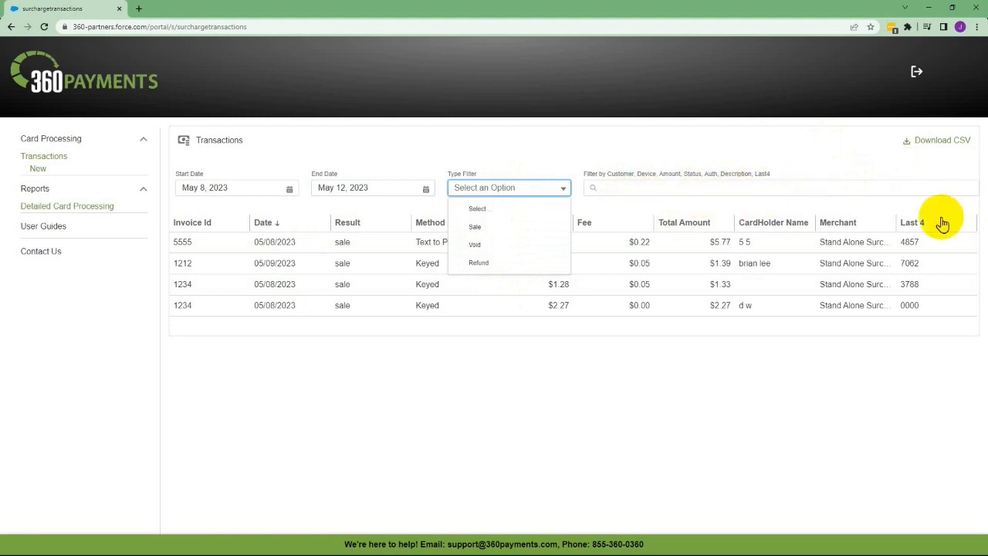
pyautogui.click(629, 187)
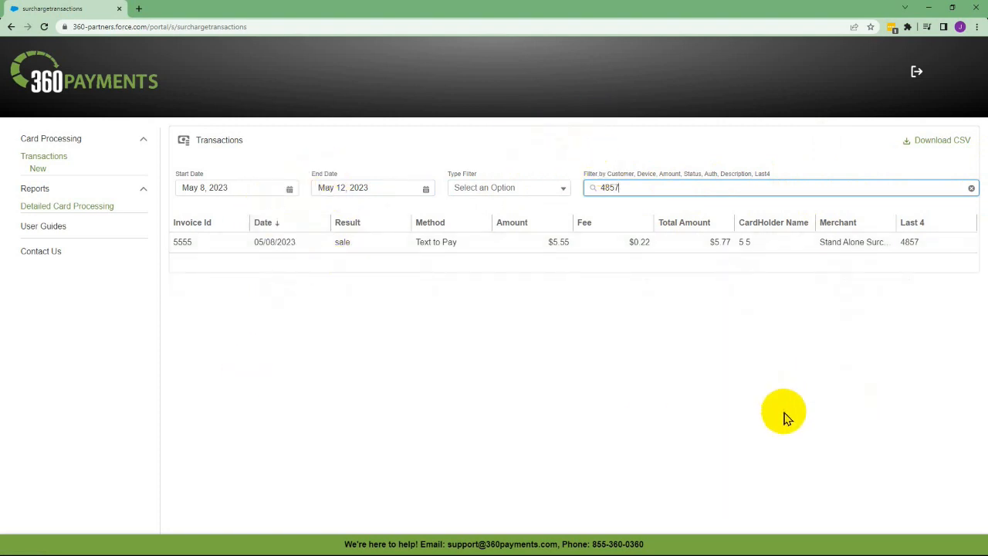
# Step: Clear the 4857 search filter and both the start and end dates
pyautogui.moveTo(638, 192); pyautogui.dragTo(558, 192)
pyautogui.press('BackSpace')
pyautogui.moveTo(254, 192); pyautogui.dragTo(133, 197)
pyautogui.press('BackSpace')
pyautogui.moveTo(379, 189); pyautogui.dragTo(309, 189)
pyautogui.press('BackSpace')
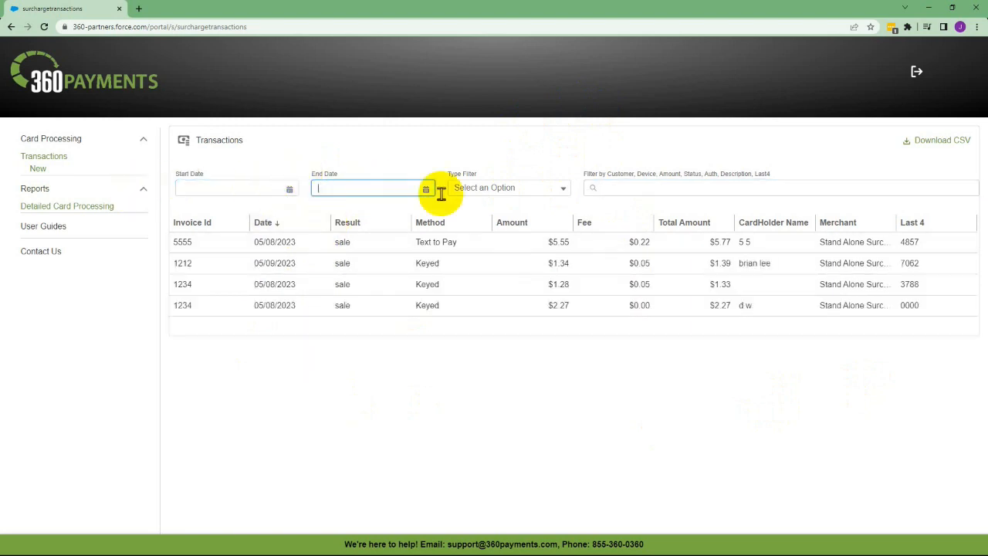